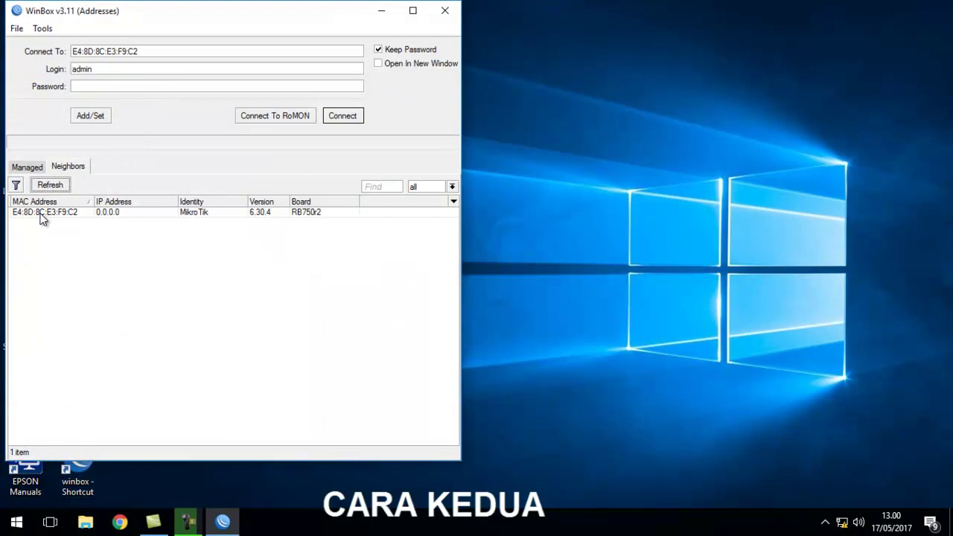
- Connect to the discovered RB750r2 router as admin and open its Reset Configuration settings
left_click(42, 214)
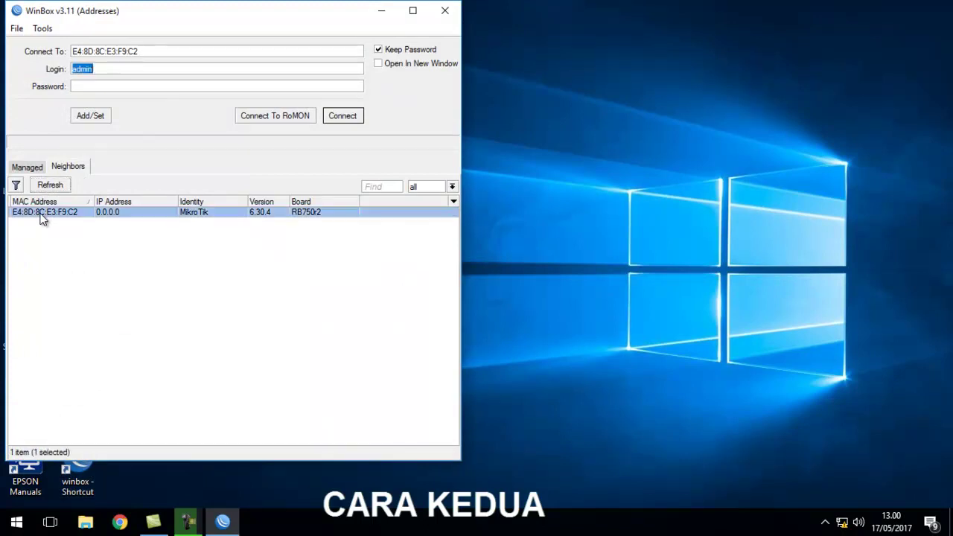
left_click(343, 117)
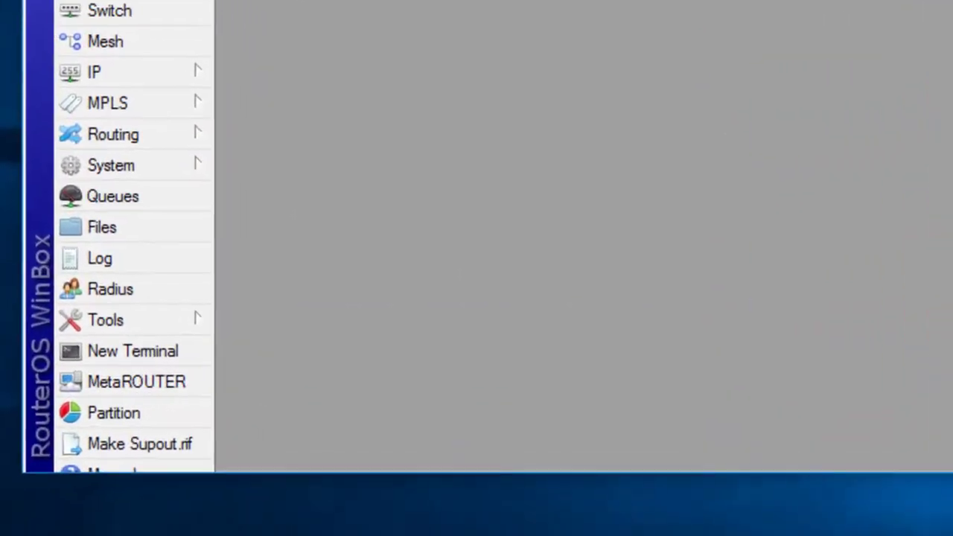
left_click(159, 170)
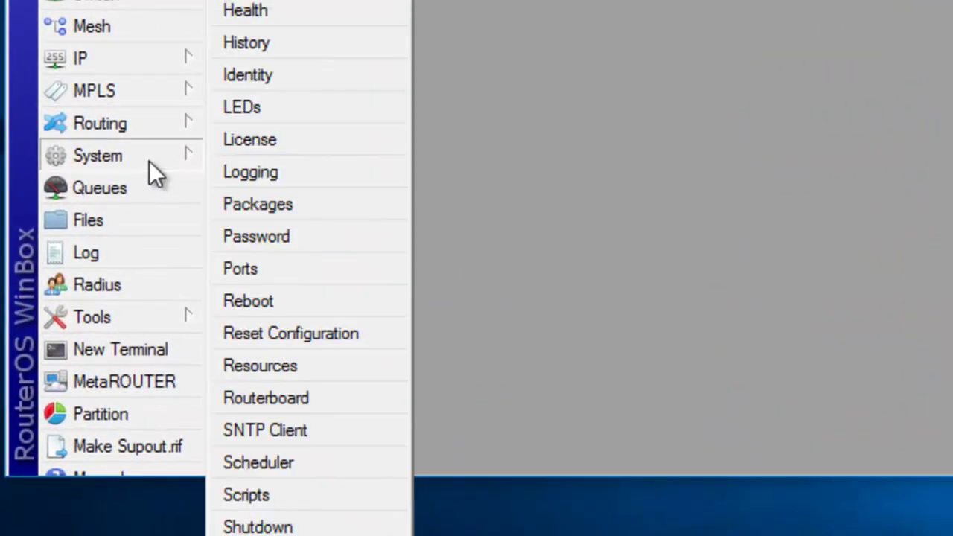
left_click(297, 340)
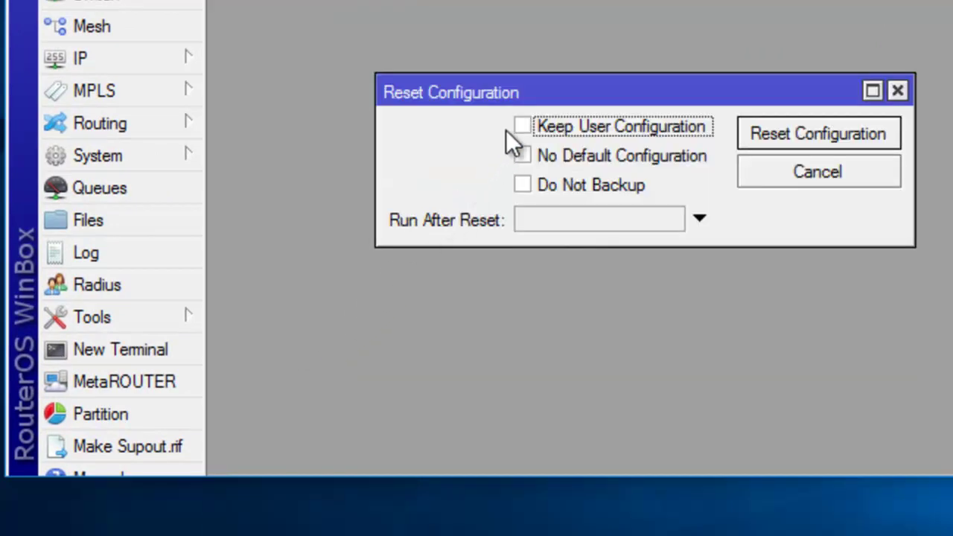
- Reset the router with Keep User Configuration, No Default Configuration and Do Not Backup enabled, then close the session window
left_click(524, 128)
left_click(527, 156)
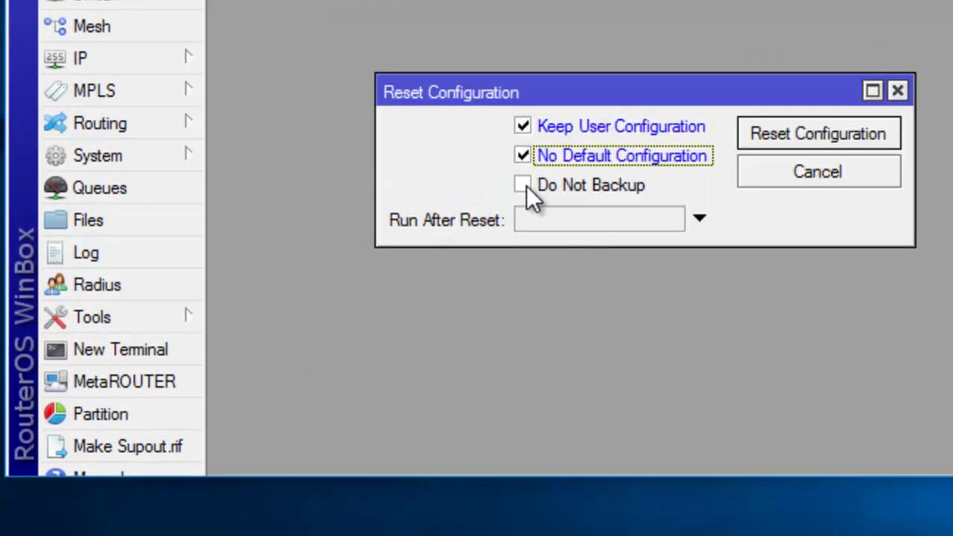
left_click(524, 187)
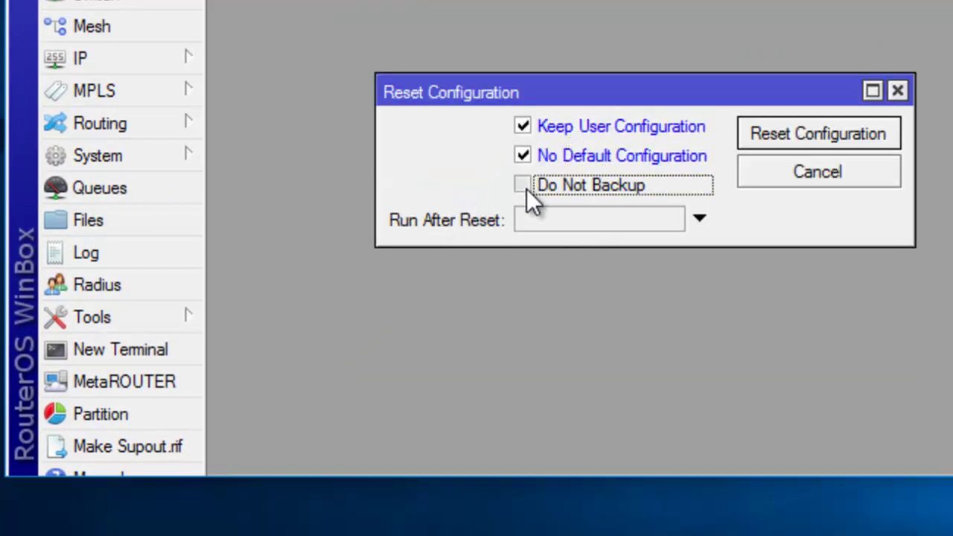
left_click(856, 145)
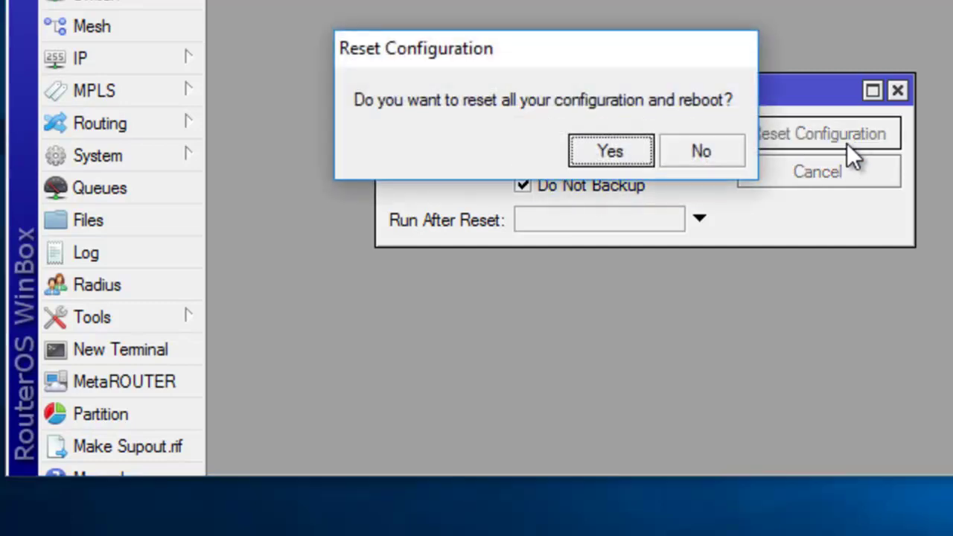
left_click(600, 143)
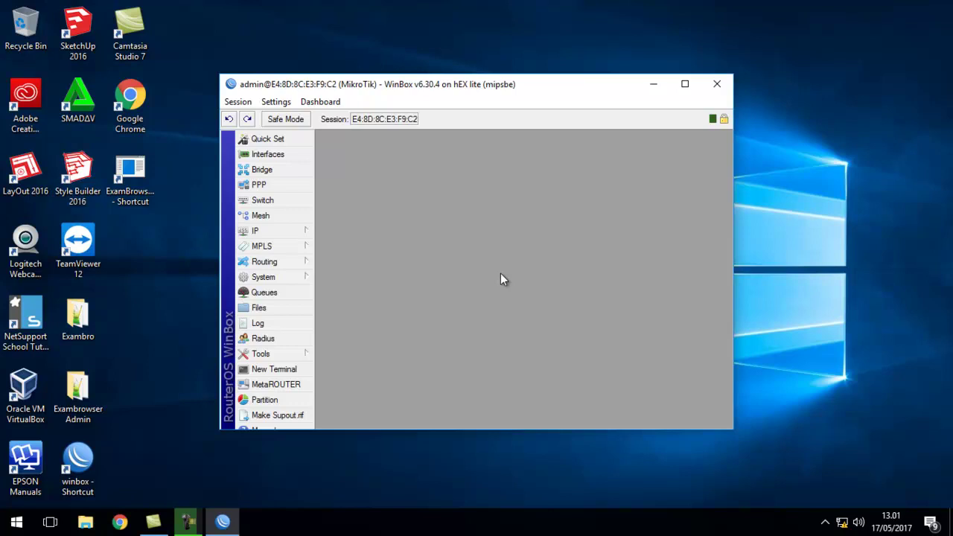
left_click(718, 86)
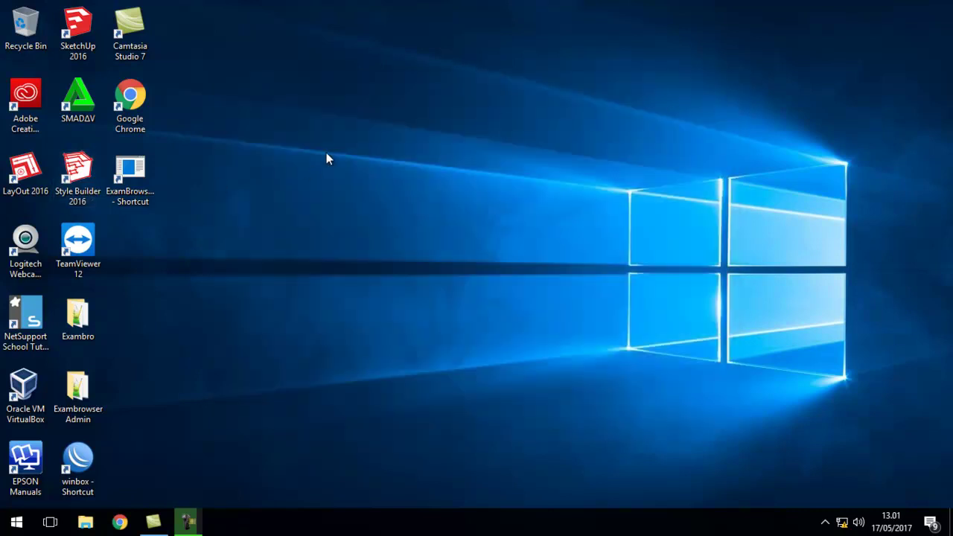
right_click(327, 154)
right_click(351, 190)
left_click(375, 233)
- Switch to WinBox, refresh the neighbor list and reconnect to the RB750r2 router as admin
mouse_move(838, 521)
double_click(60, 467)
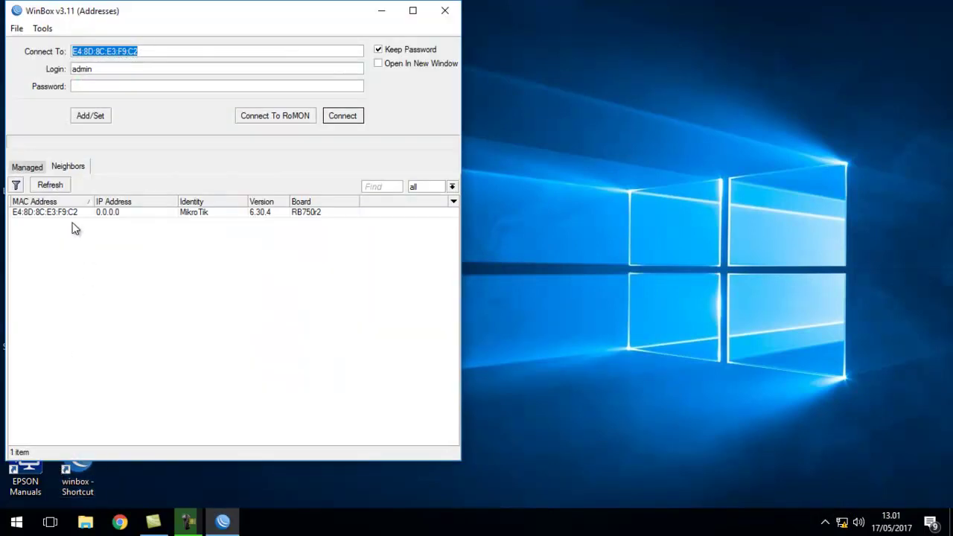
left_click(52, 185)
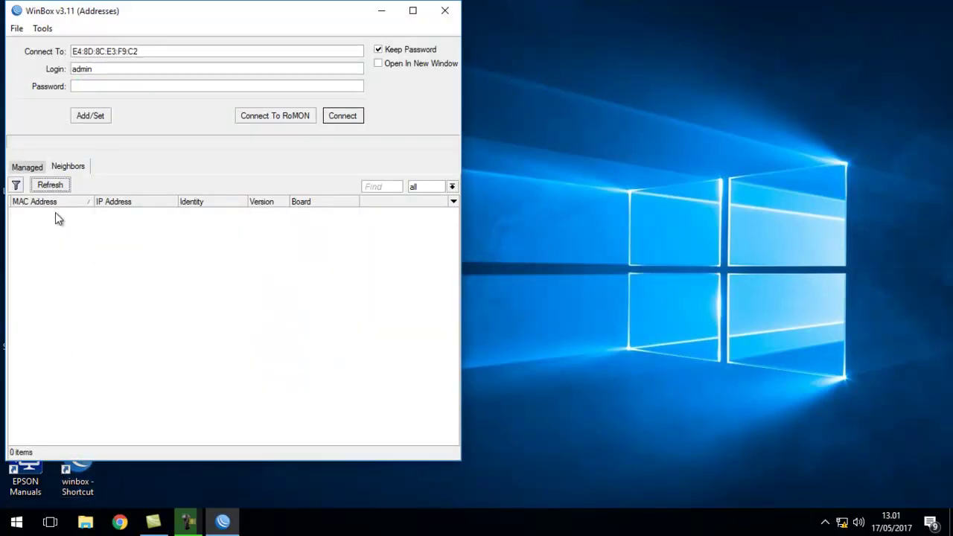
left_click(56, 213)
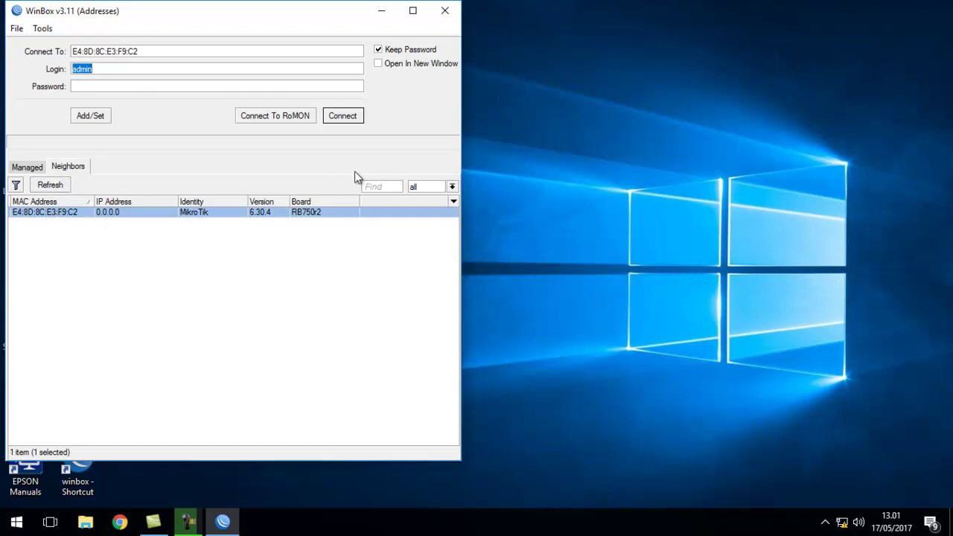
left_click(349, 121)
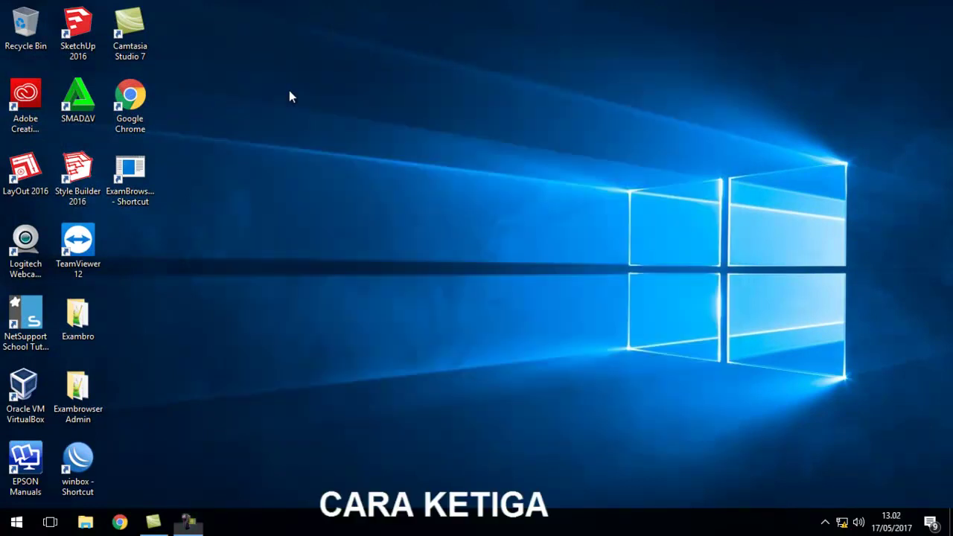
right_click(289, 96)
left_click(309, 132)
right_click(306, 128)
left_click(319, 168)
- Start WinBox again from the desktop and log in to the neighboring MikroTik router as admin
double_click(78, 483)
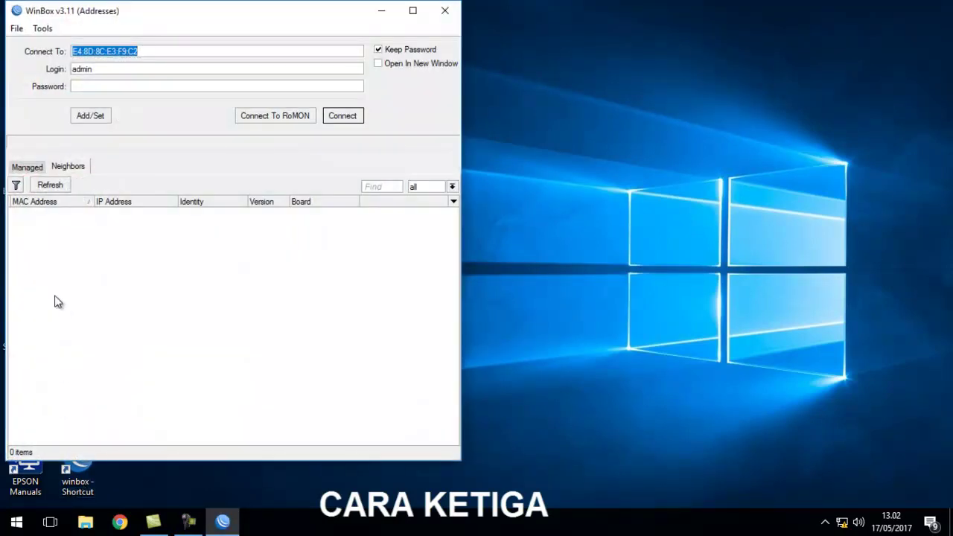
left_click(49, 213)
left_click(342, 122)
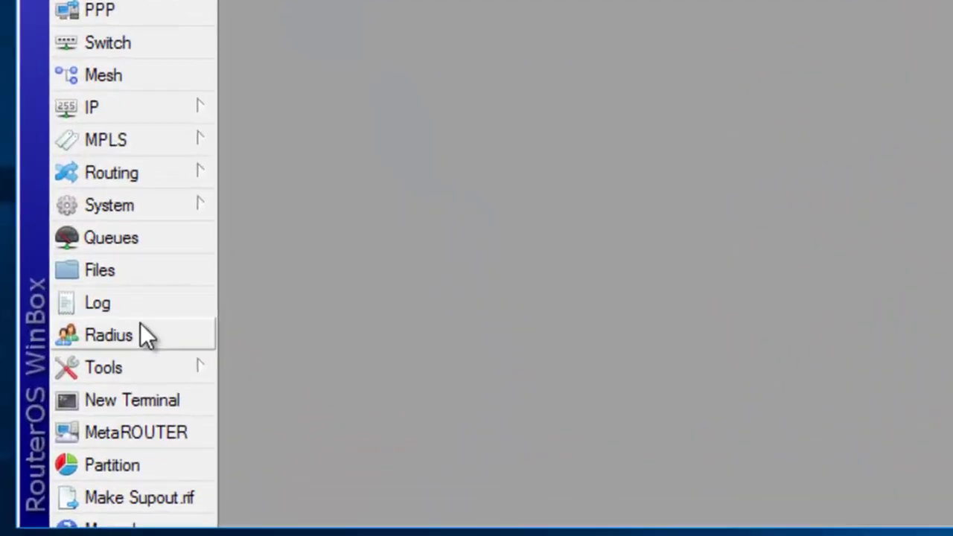
- Run the "system reset" command in a new router terminal, confirm it with y, and close the session window
left_click(148, 391)
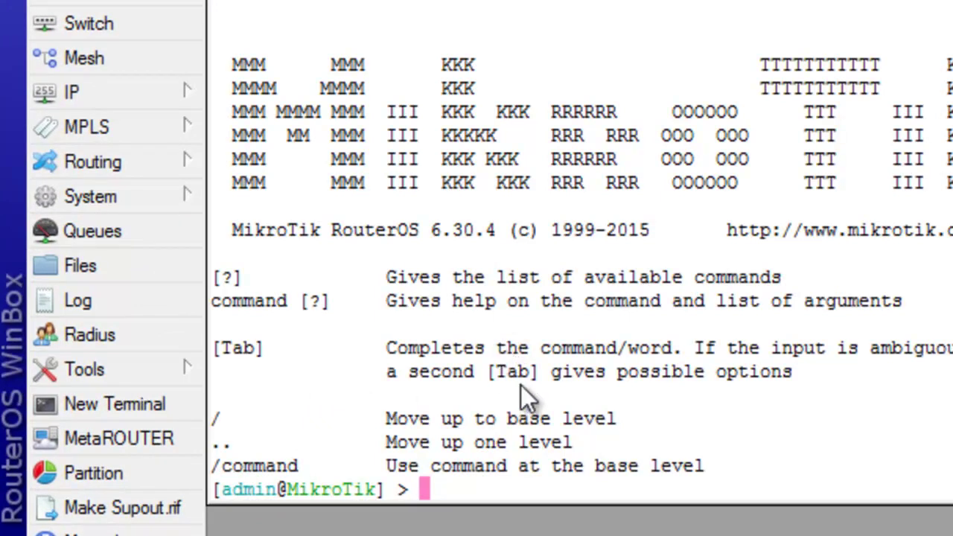
type("sys")
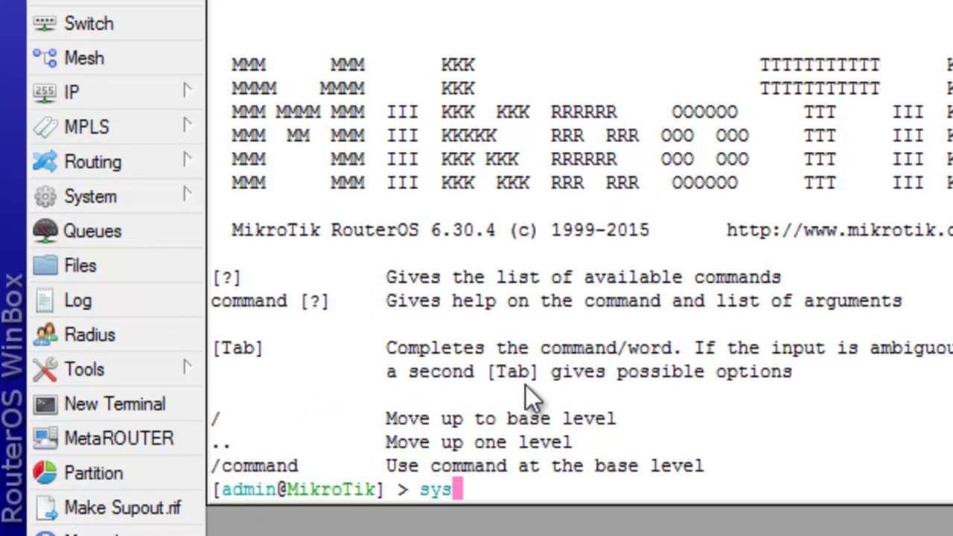
type("tem res")
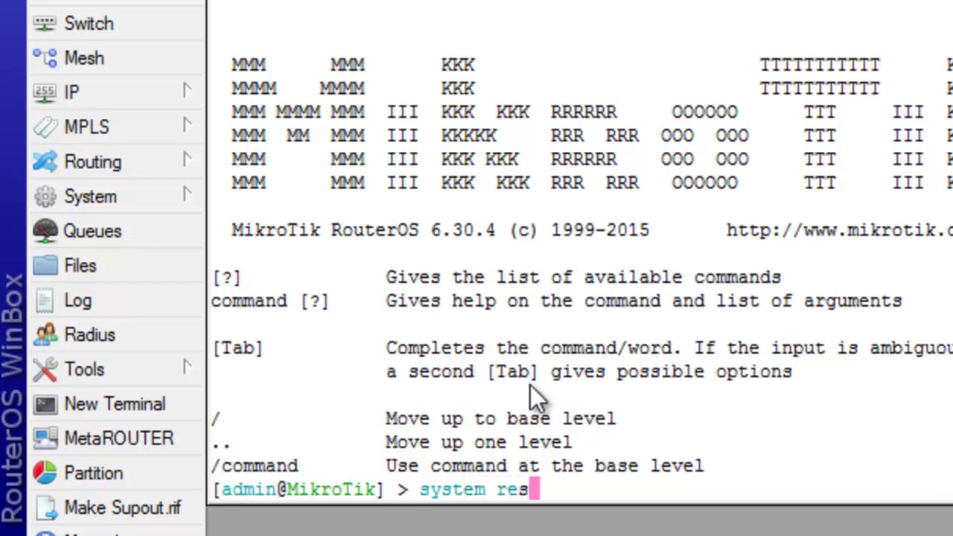
type("et")
key("Return")
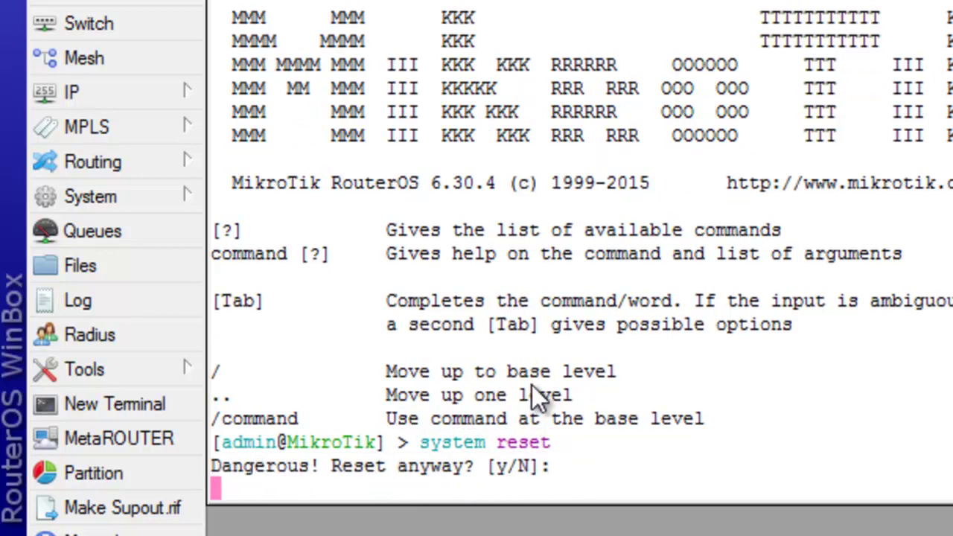
type("y")
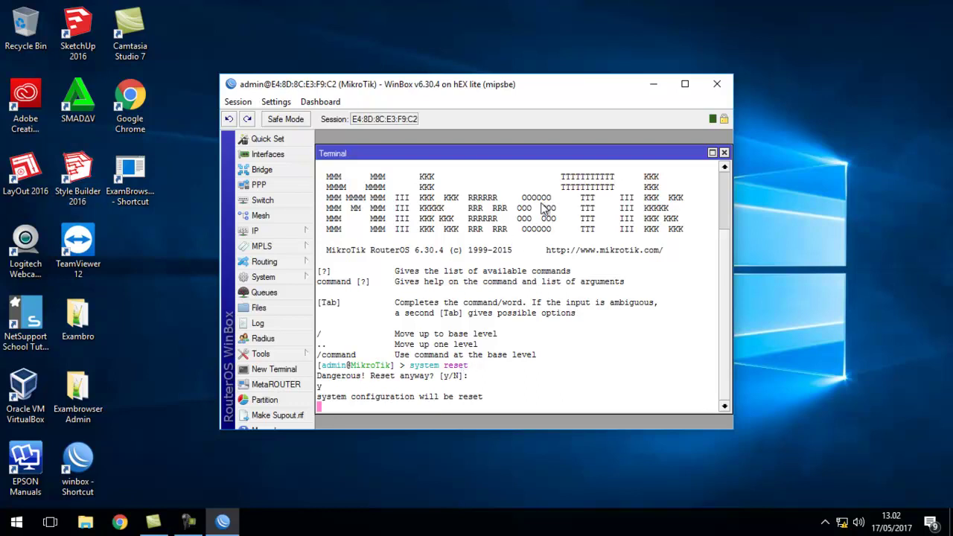
left_click(717, 85)
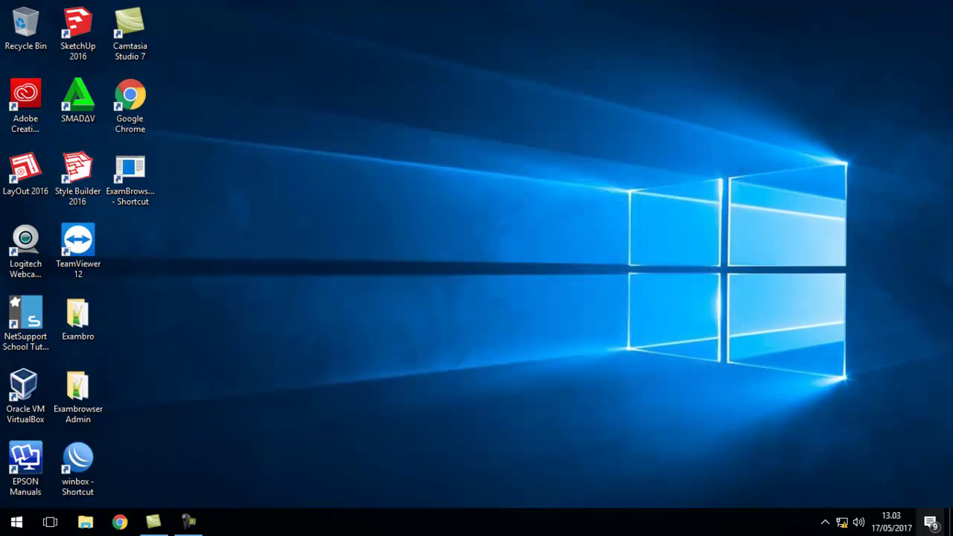
- Open the Network and Sharing Center to check the connection to the router and refresh the desktop
right_click(837, 526)
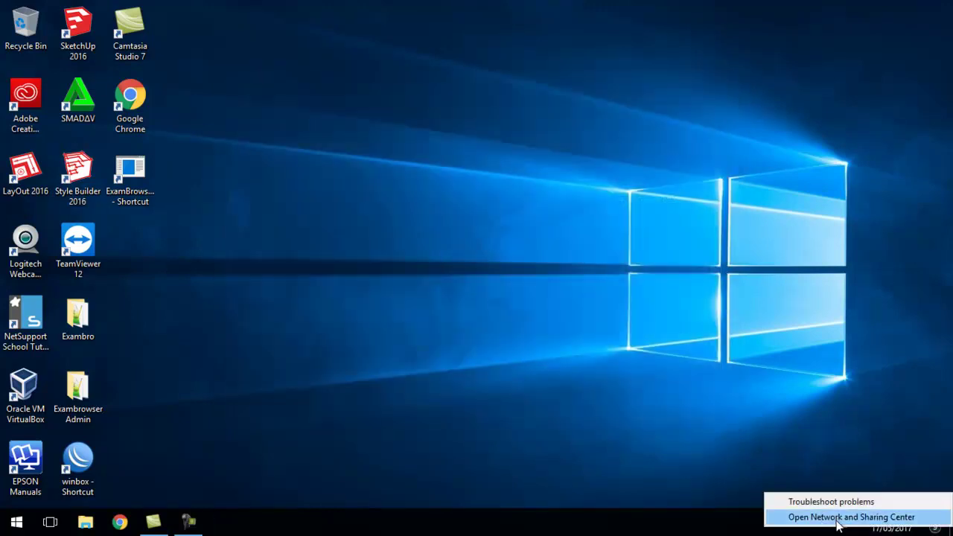
left_click(833, 517)
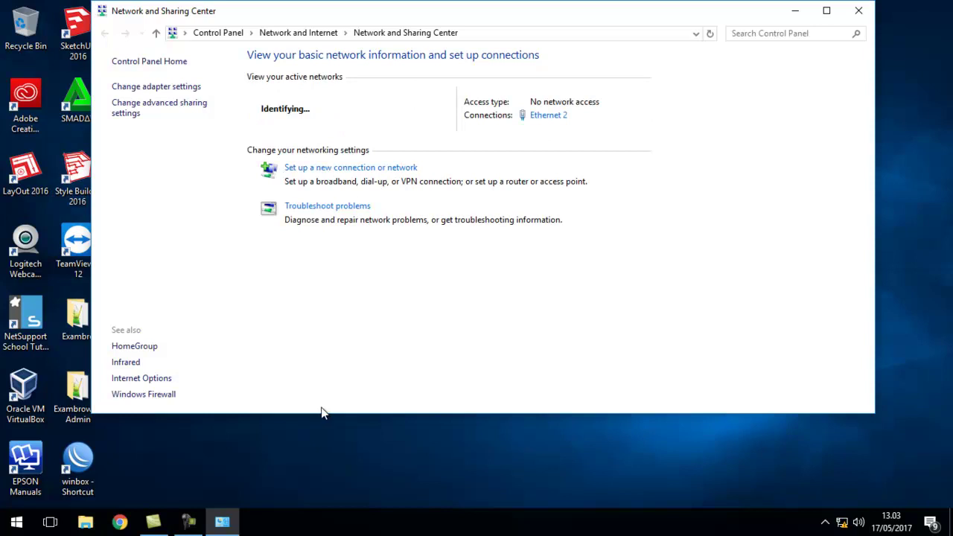
right_click(339, 473)
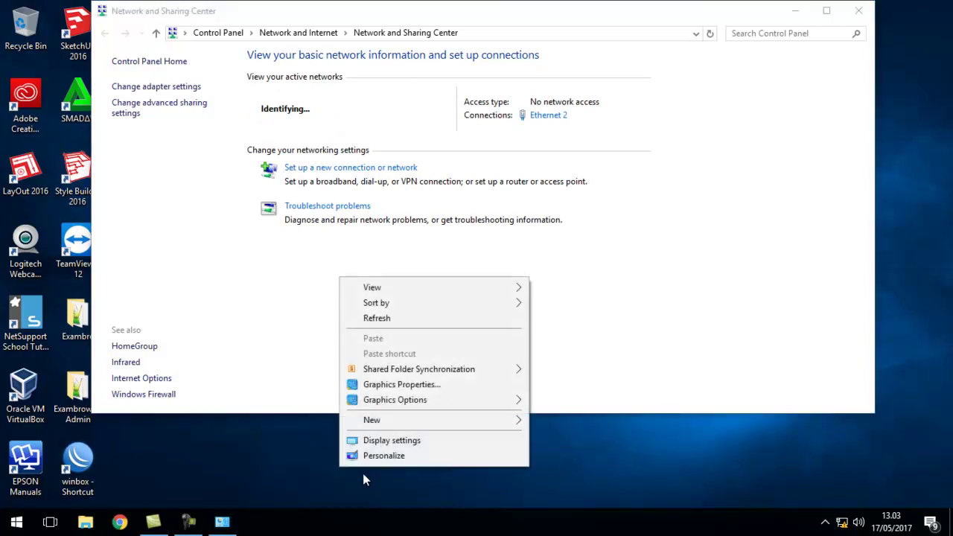
left_click(404, 321)
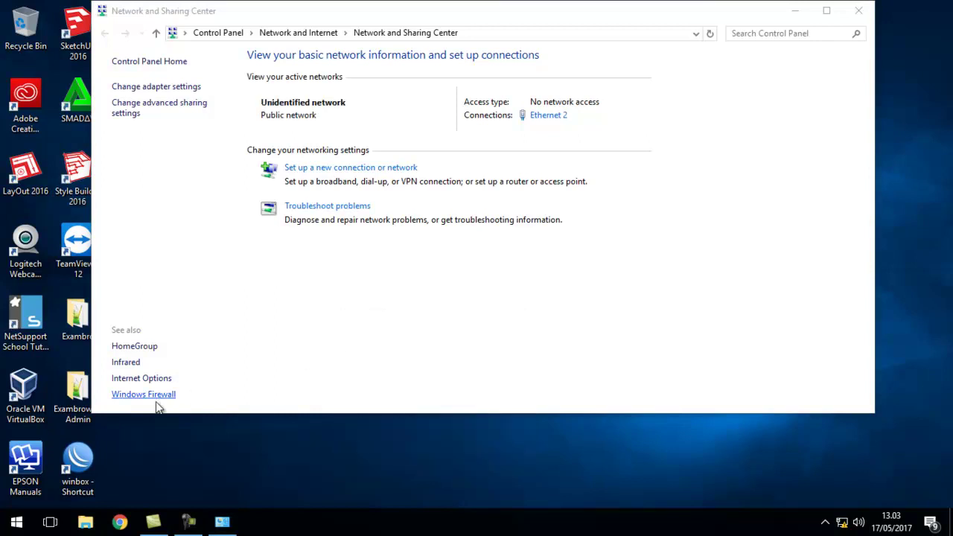
- Look for the router in WinBox's refreshed neighbor list, check the Ethernet 2 status, and close WinBox
double_click(78, 468)
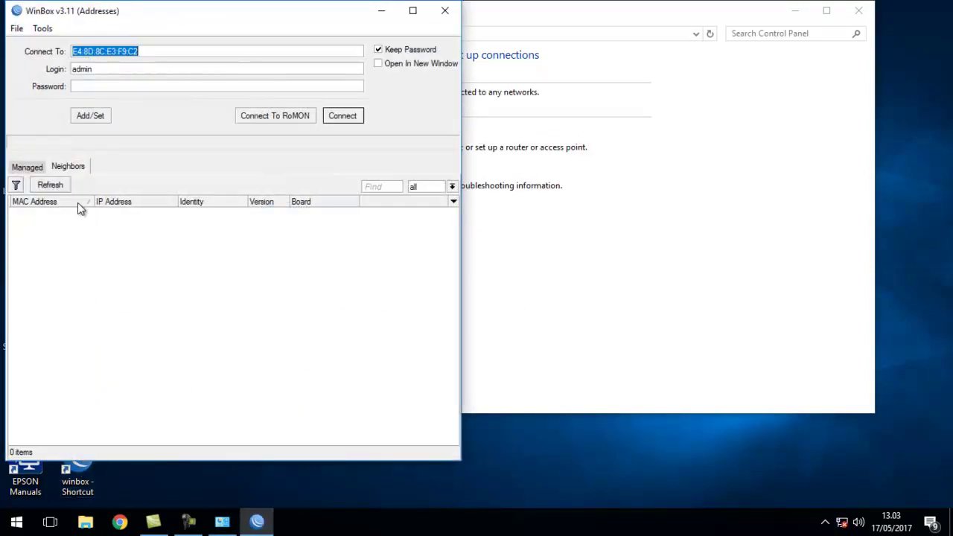
left_click(631, 146)
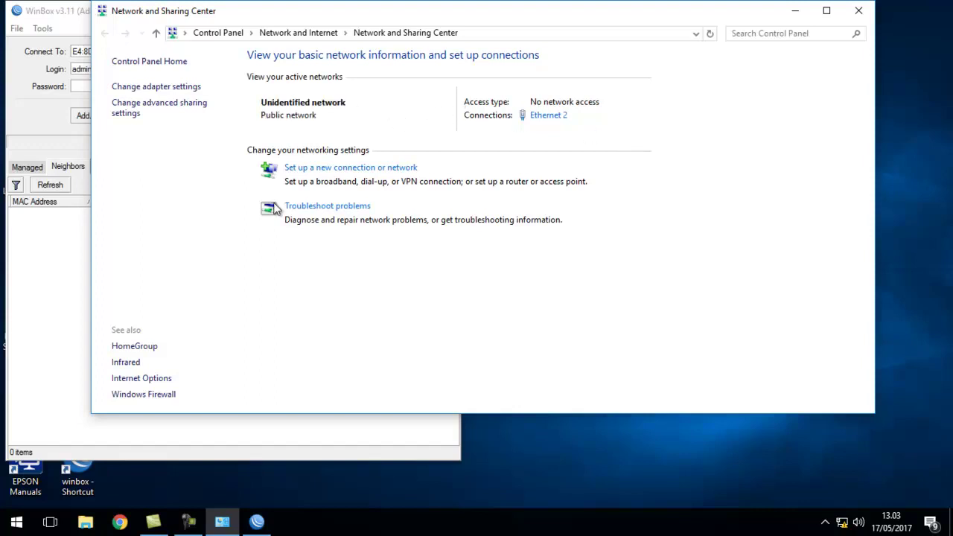
left_click(54, 257)
left_click(52, 186)
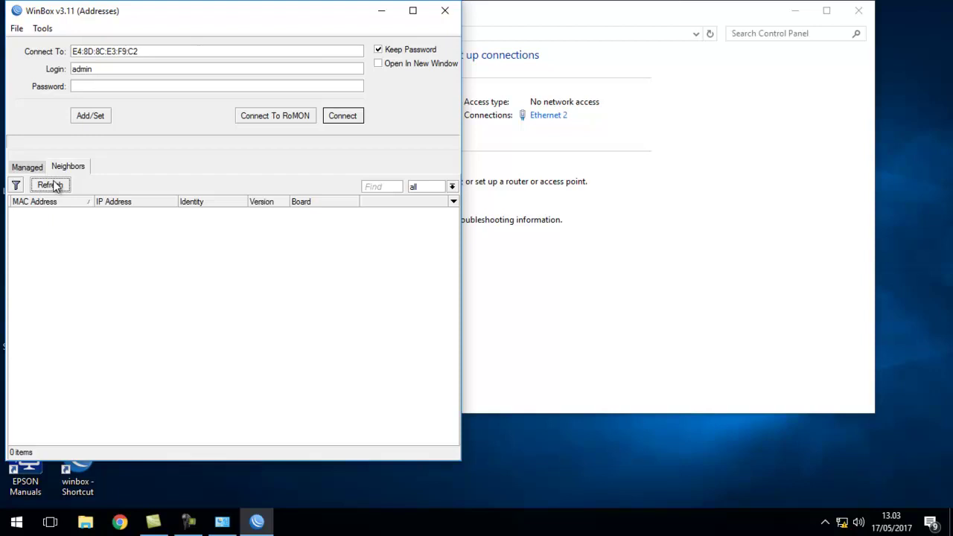
left_click(444, 11)
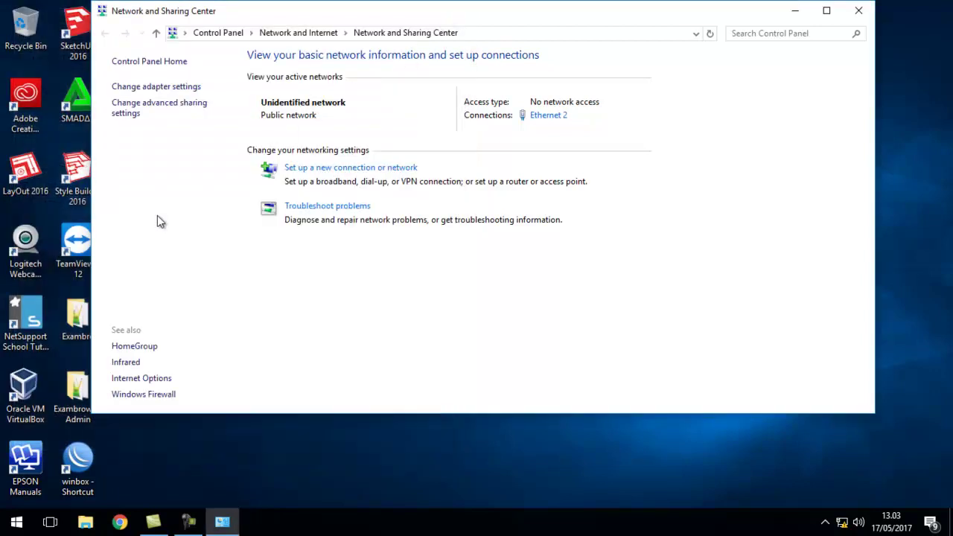
- Reopen WinBox, connect to the router as admin and remove the RouterOS default configuration
double_click(78, 470)
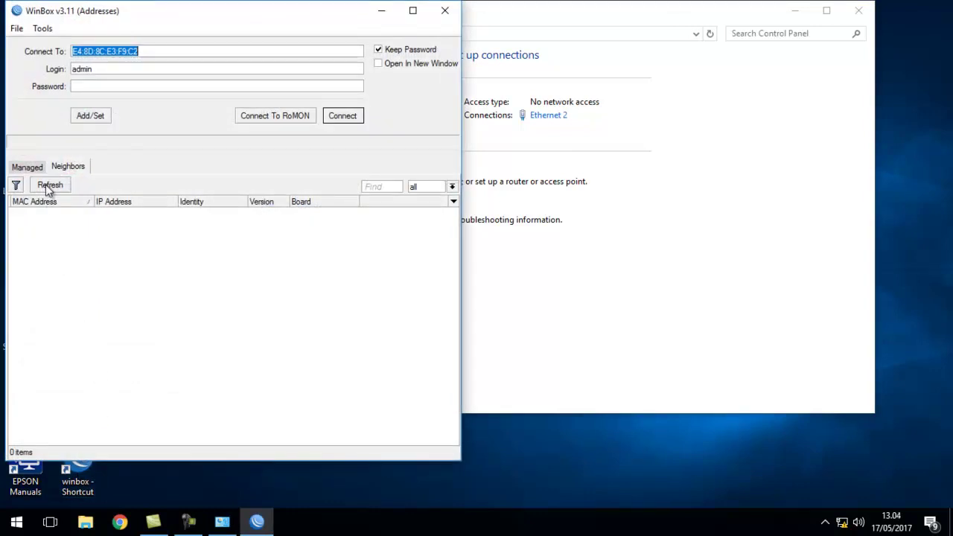
left_click(45, 185)
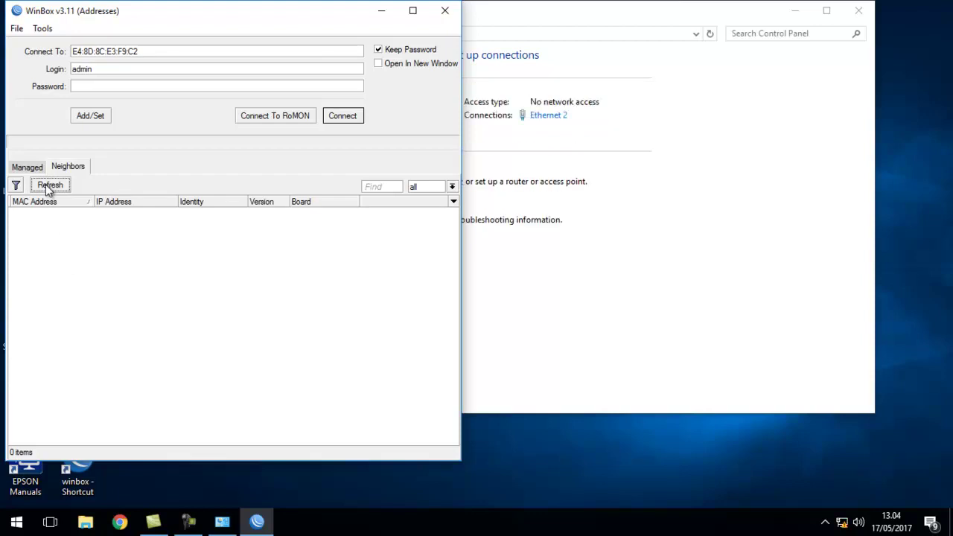
left_click(639, 259)
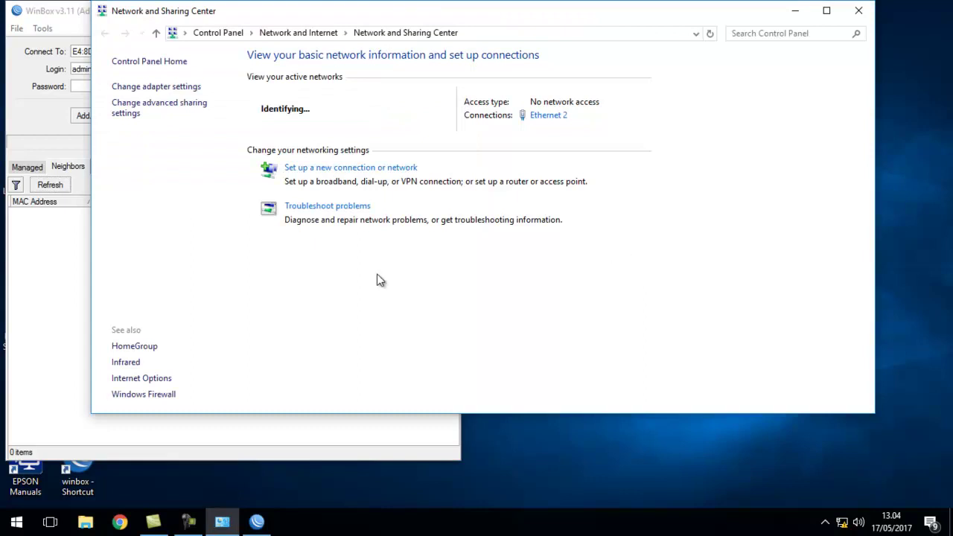
left_click(54, 292)
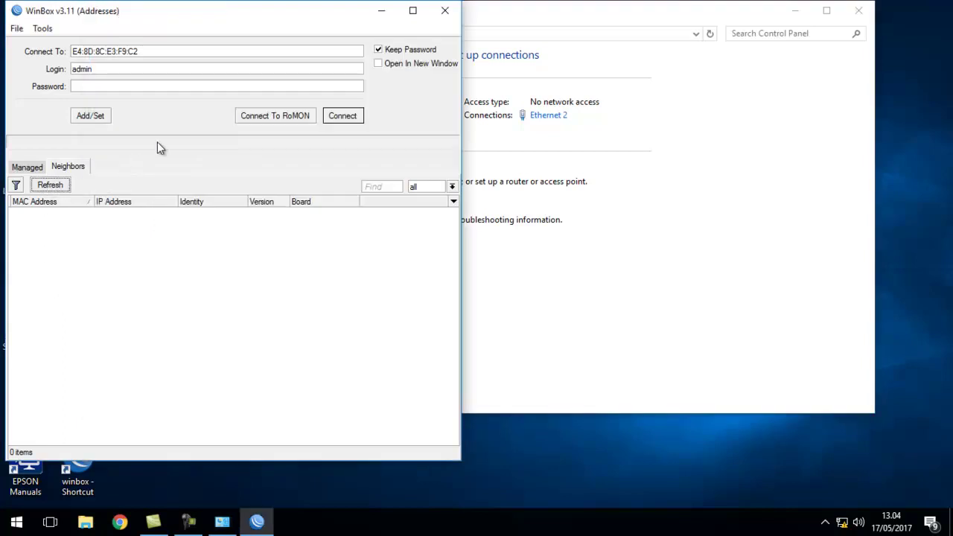
left_click(340, 117)
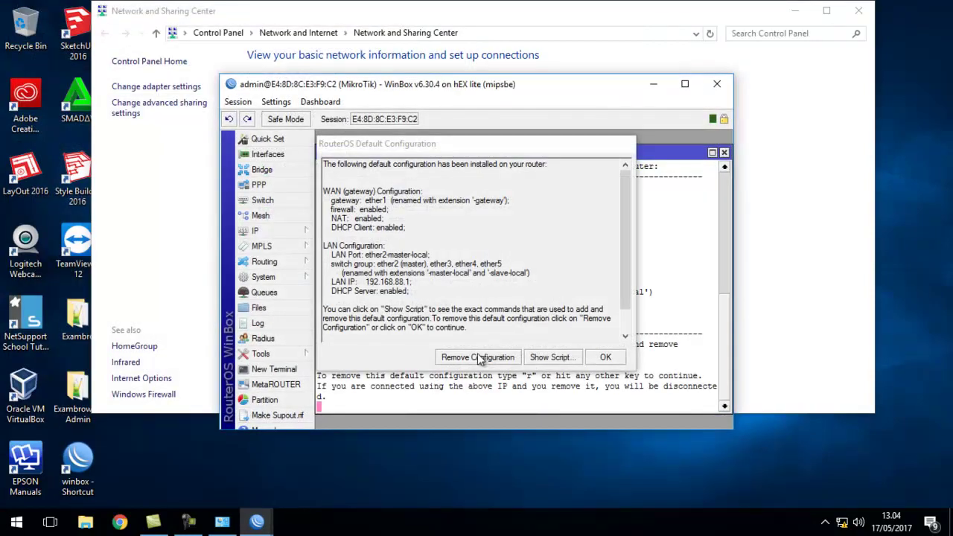
left_click(480, 358)
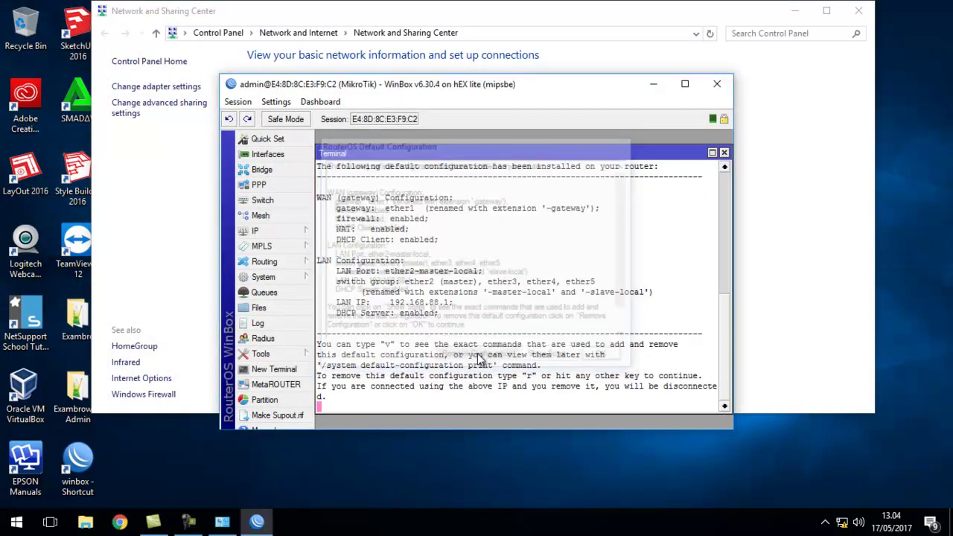